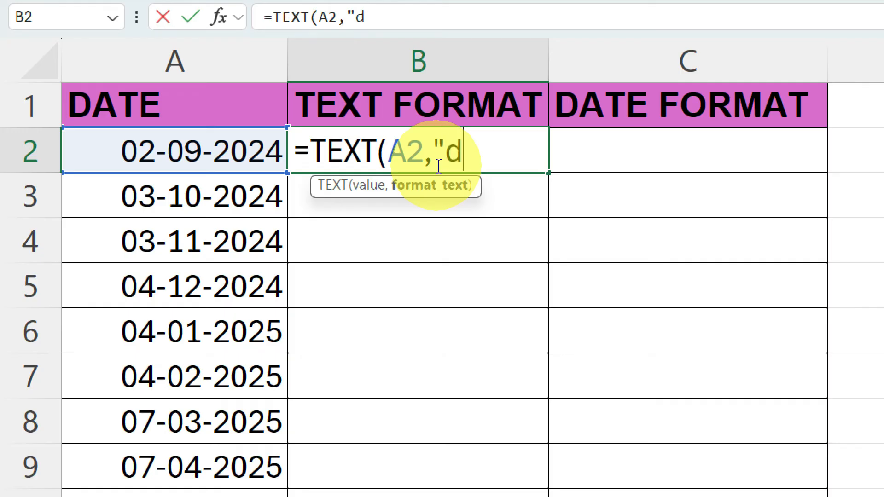
Complete the TEXT formula in B2 so that it formats the date in A2 as "dd/mm/yy"
text(d)
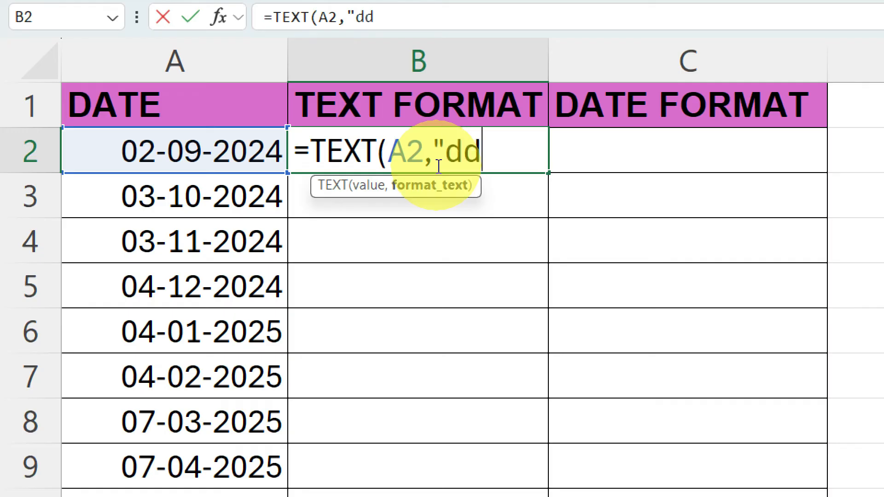
text(/mm)
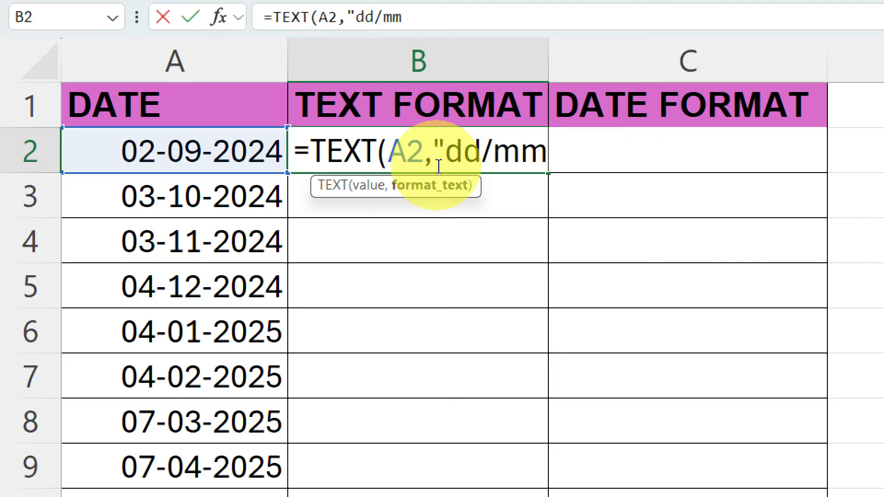
text(/yy)
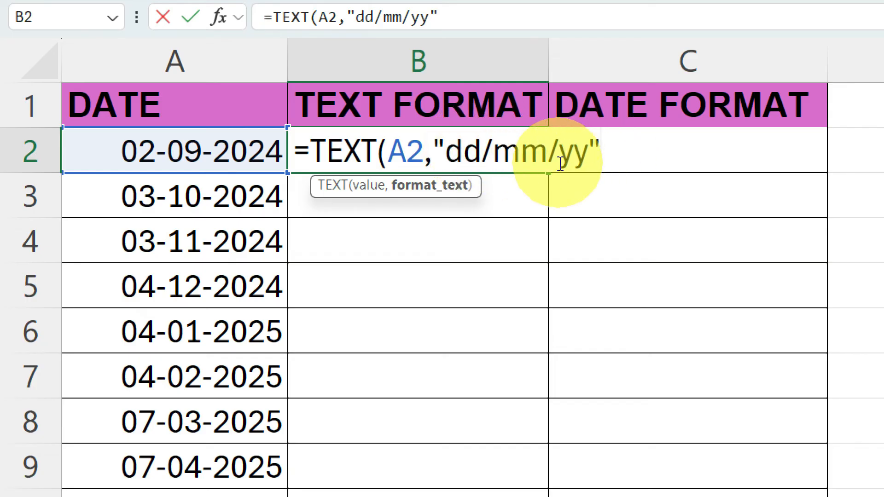
key(Return)
Change the format code in B2's formula to "dd/mm/yyyy" and fill the formula down through B11
click(421, 144)
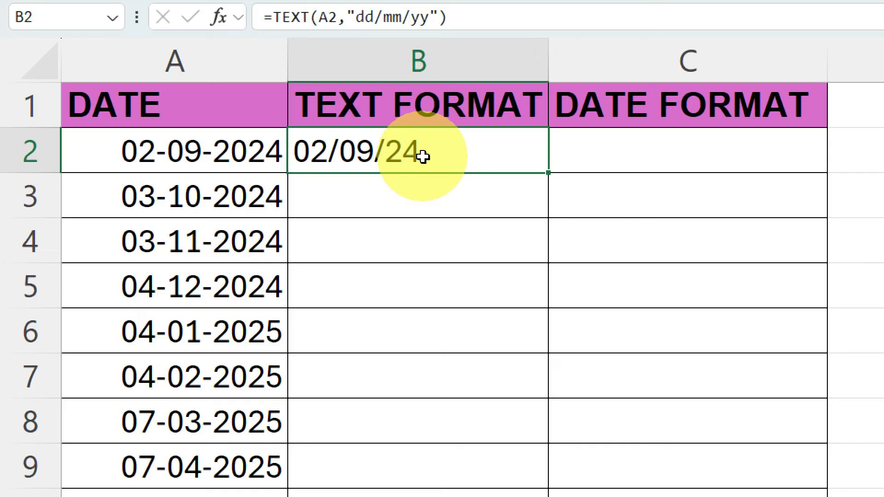
double_click(423, 157)
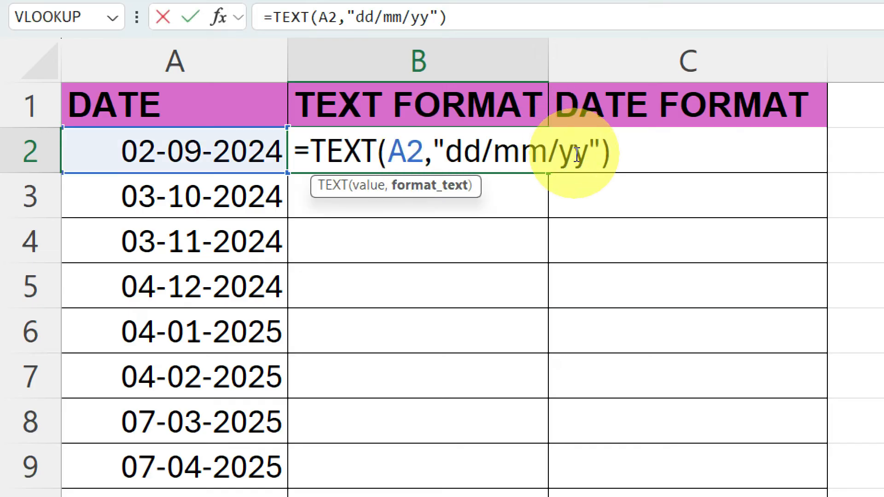
text(yy)
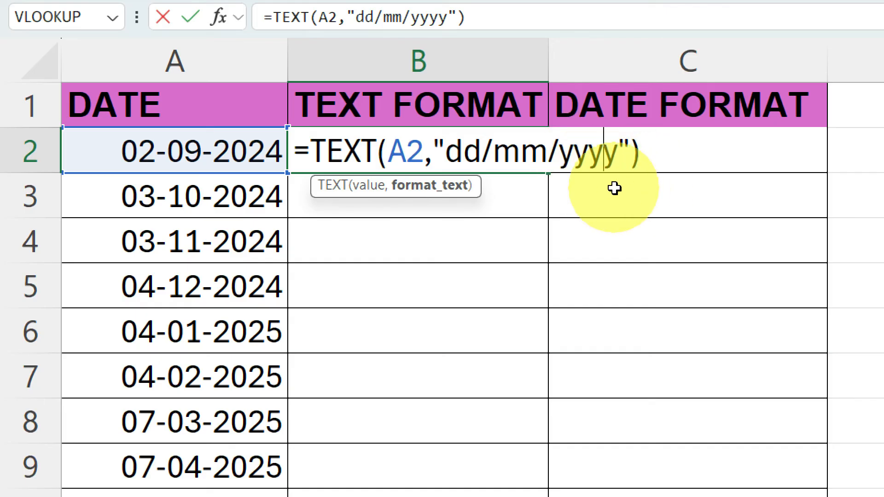
key(Return)
click(446, 143)
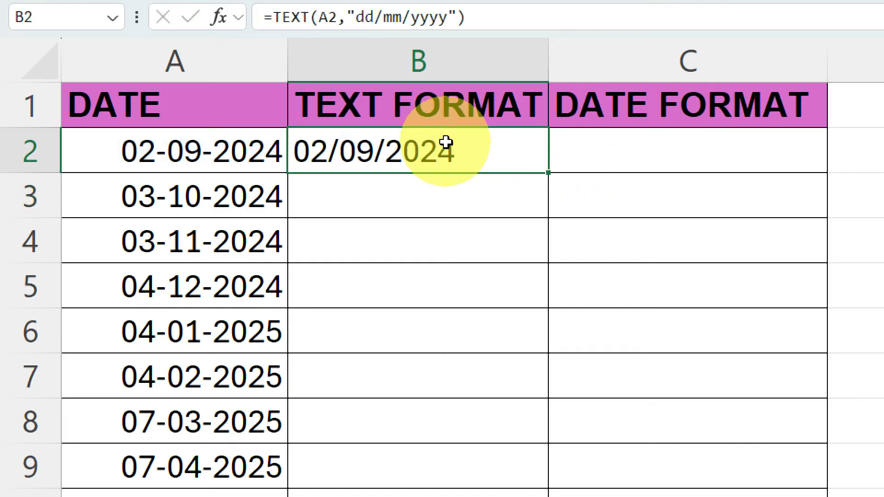
double_click(549, 175)
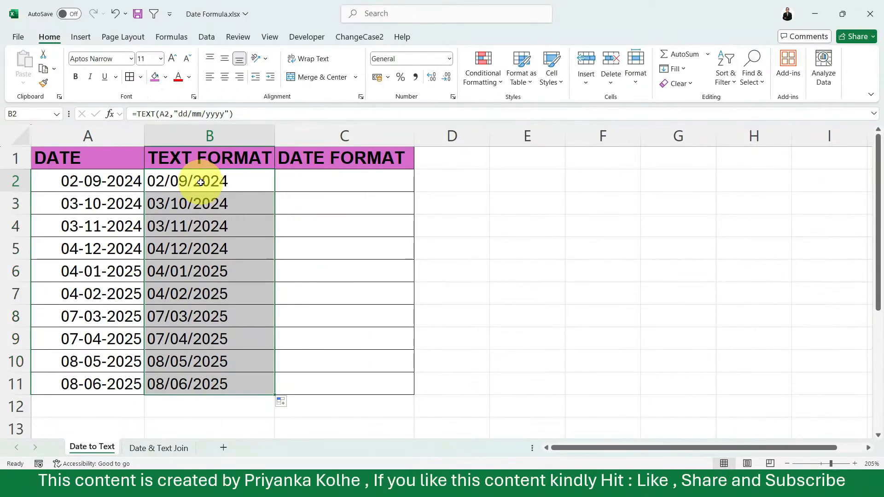
drag(201, 182, 216, 375)
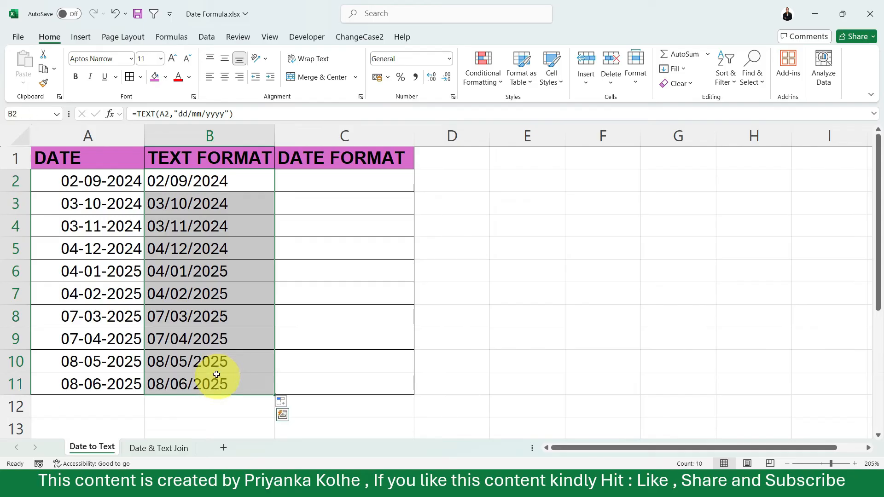
click(197, 247)
drag(187, 186, 204, 381)
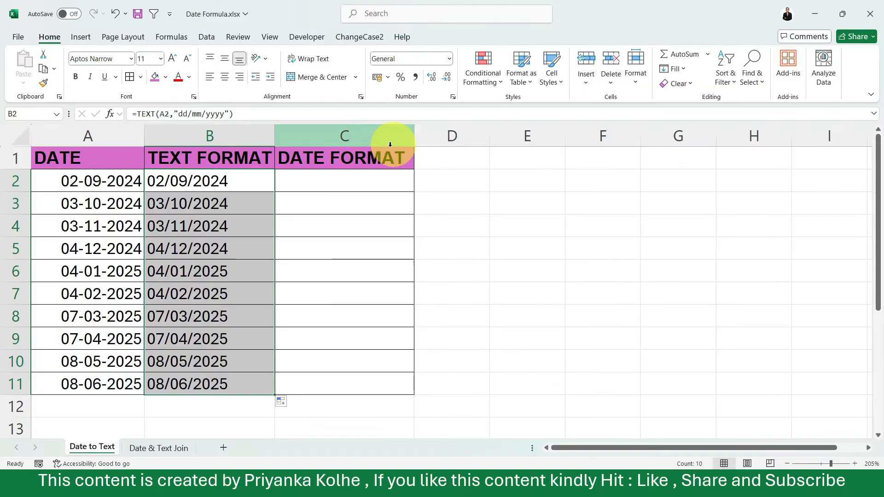
click(243, 188)
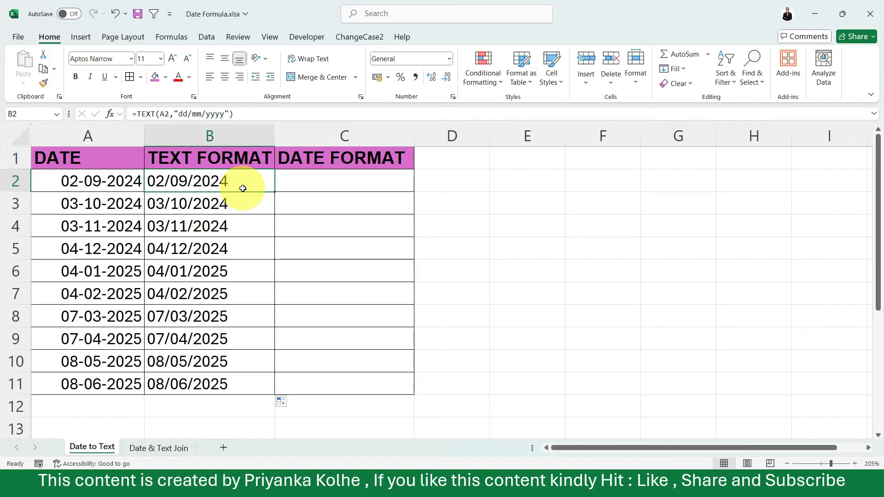
Start a DATE formula in C2 with YEAR(B2) as its year argument
click(297, 179)
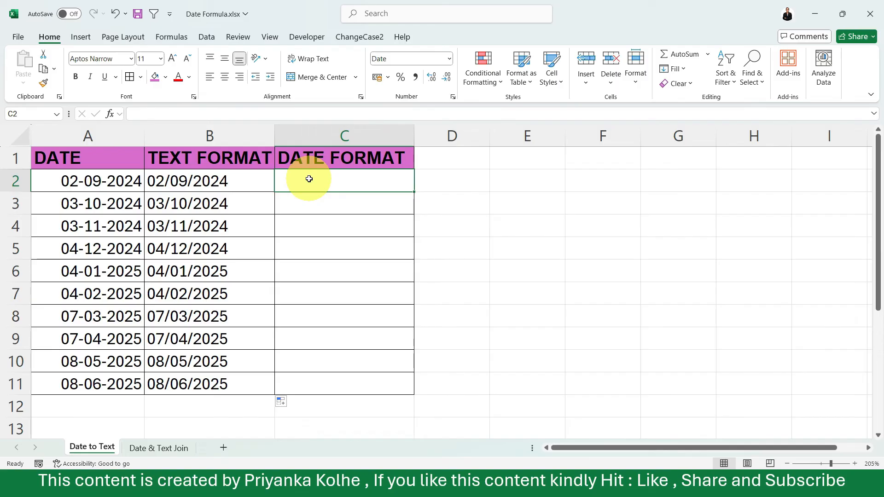
text(=dat)
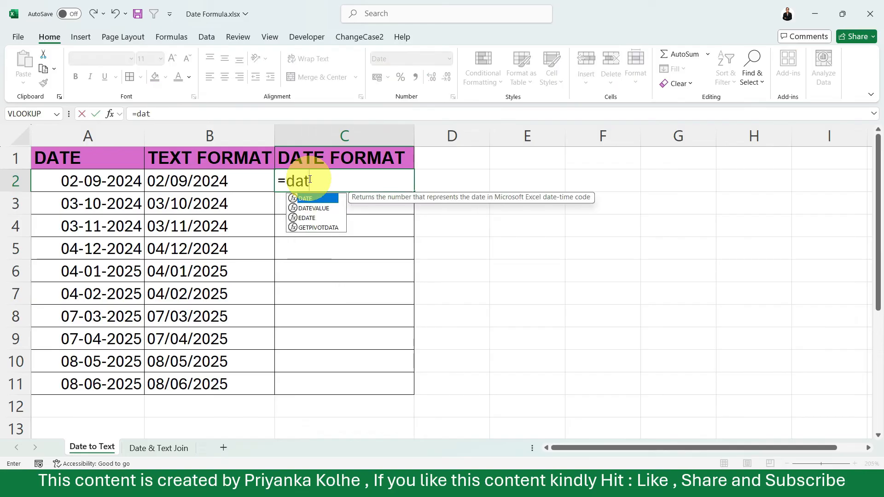
key(Tab)
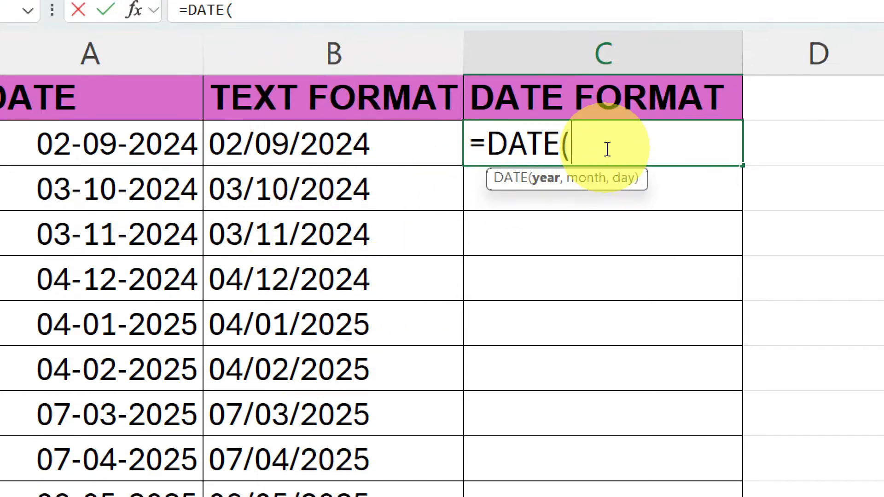
text(year)
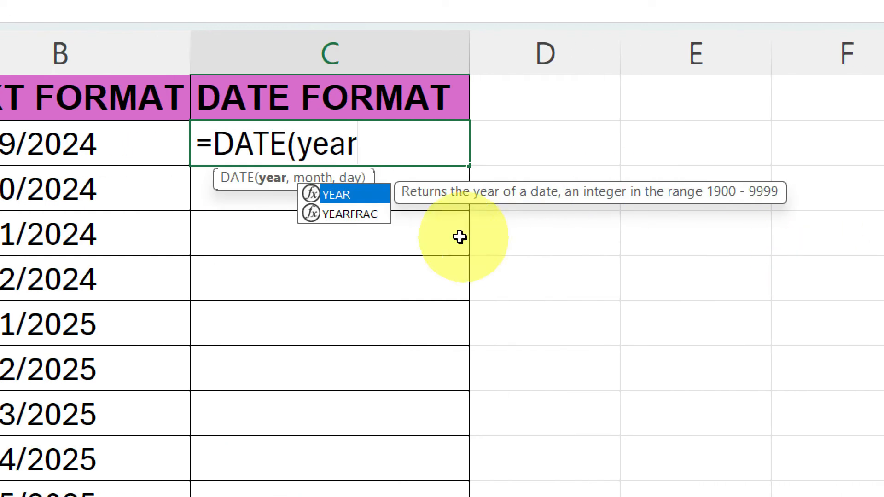
key(Tab)
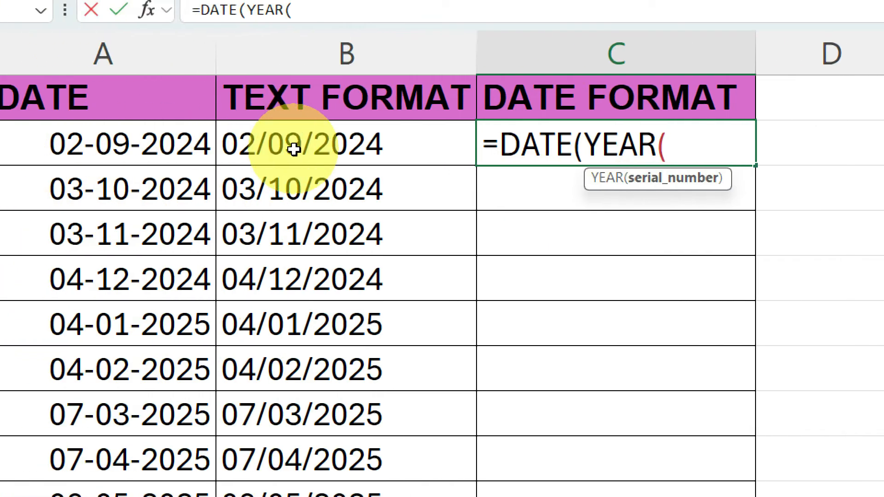
click(223, 147)
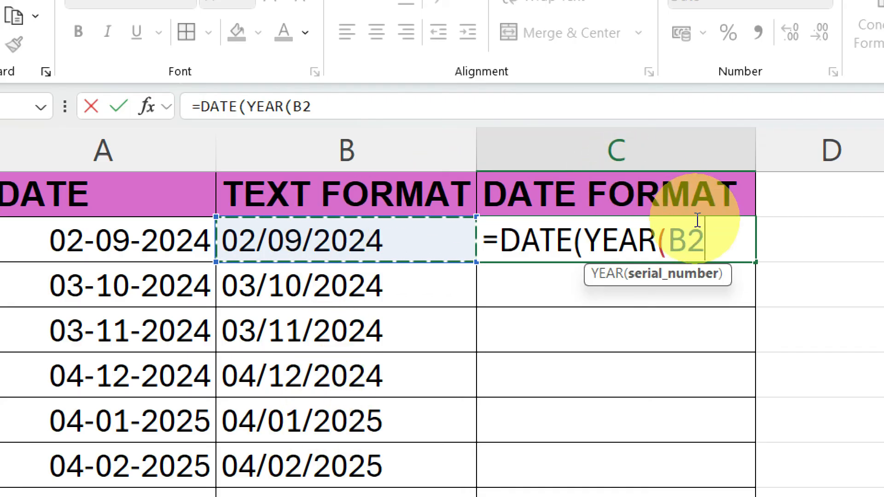
text())
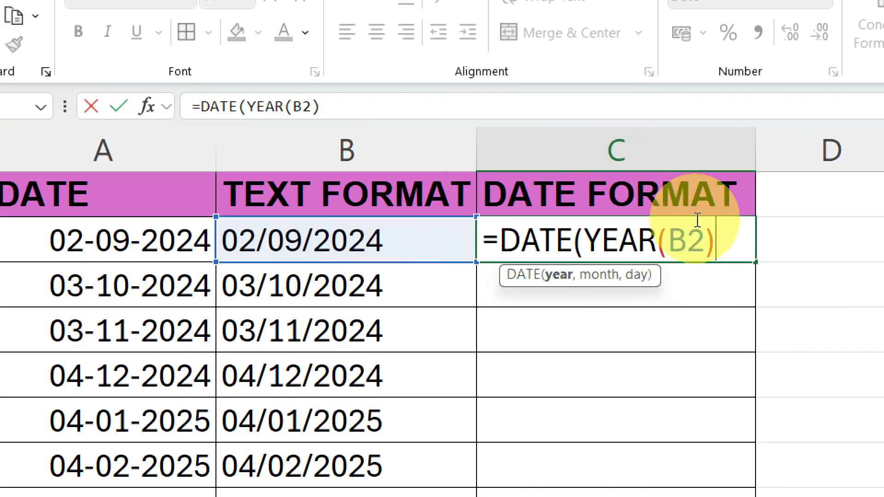
text(,)
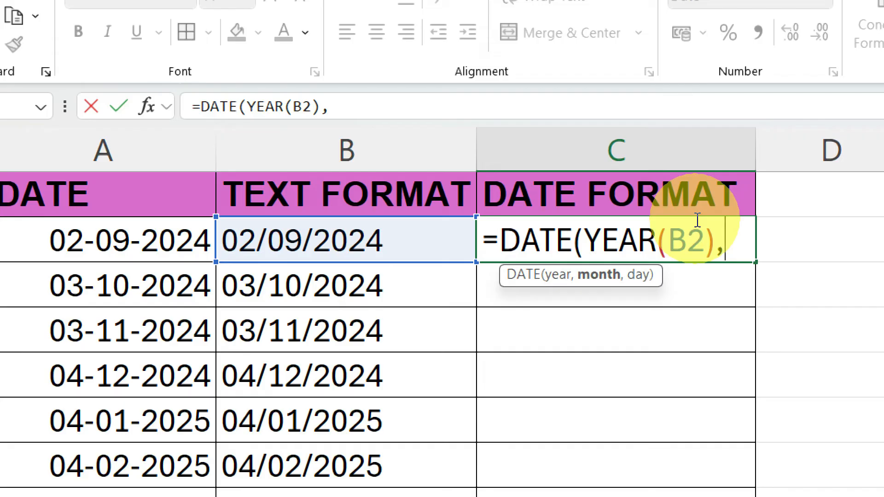
Finish C2's formula with MONTH(B2) and DAY(B2) as month and day arguments, accepting the correction that closes the parentheses
text(mon)
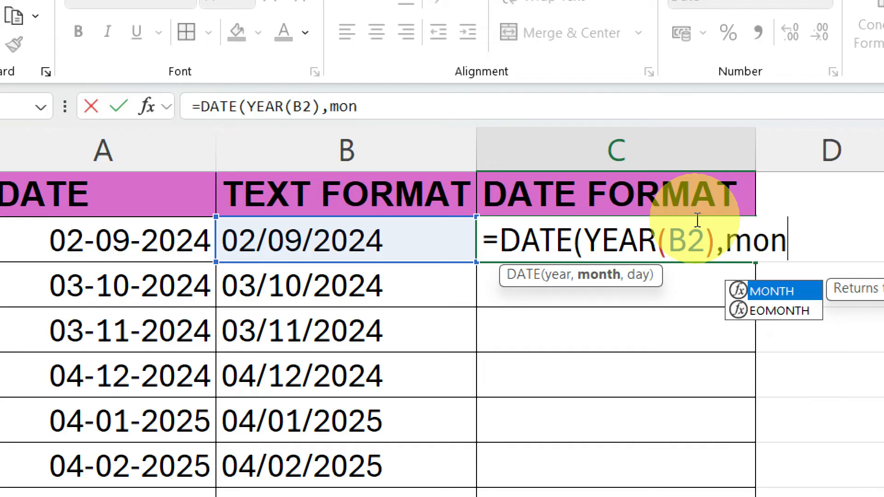
key(Tab)
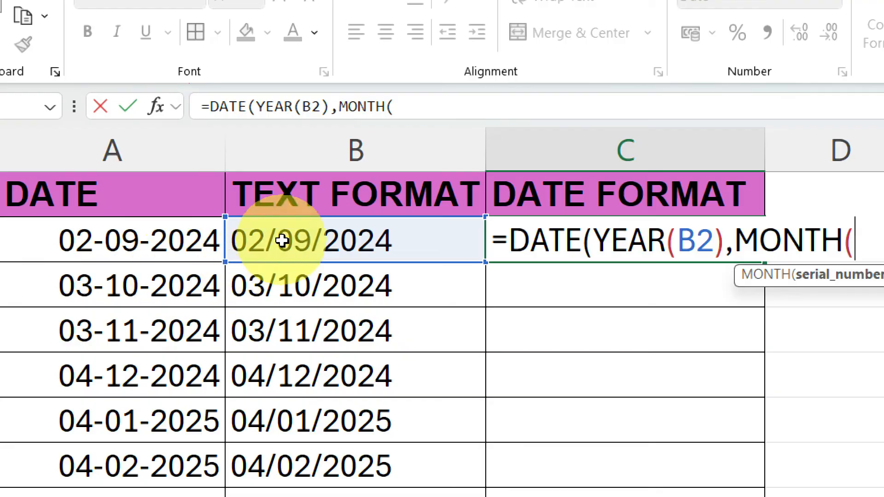
click(282, 241)
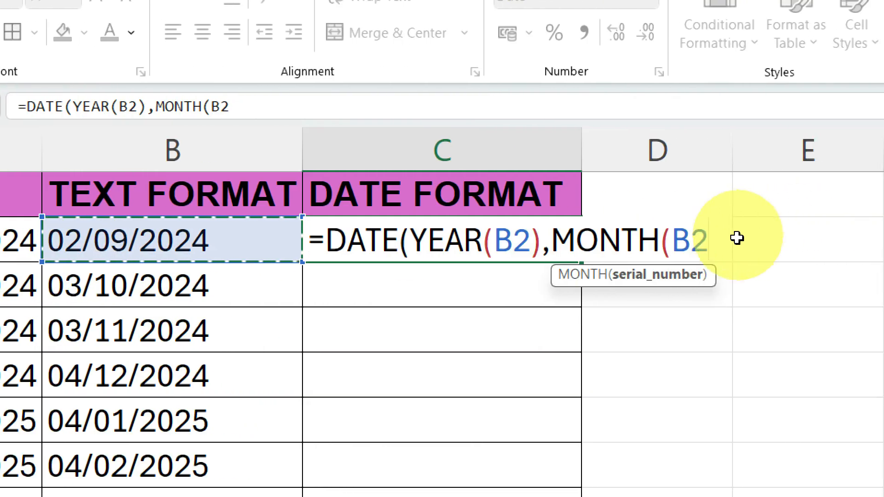
text(),)
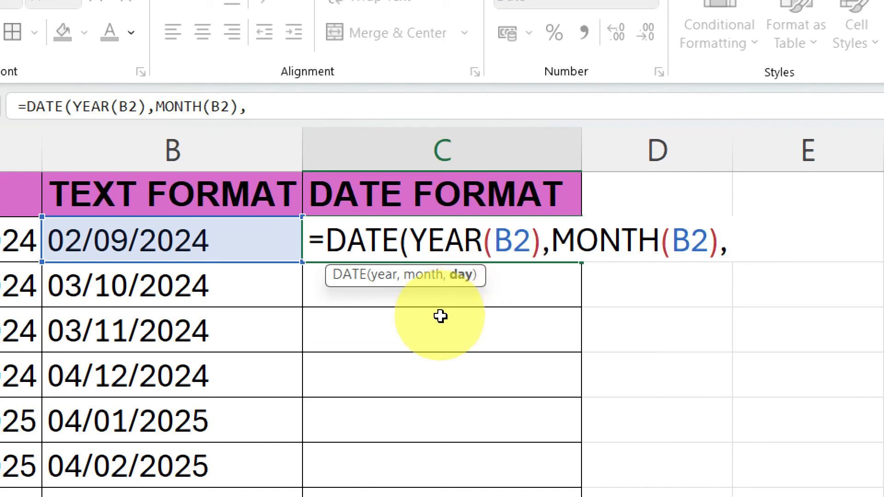
text(day)
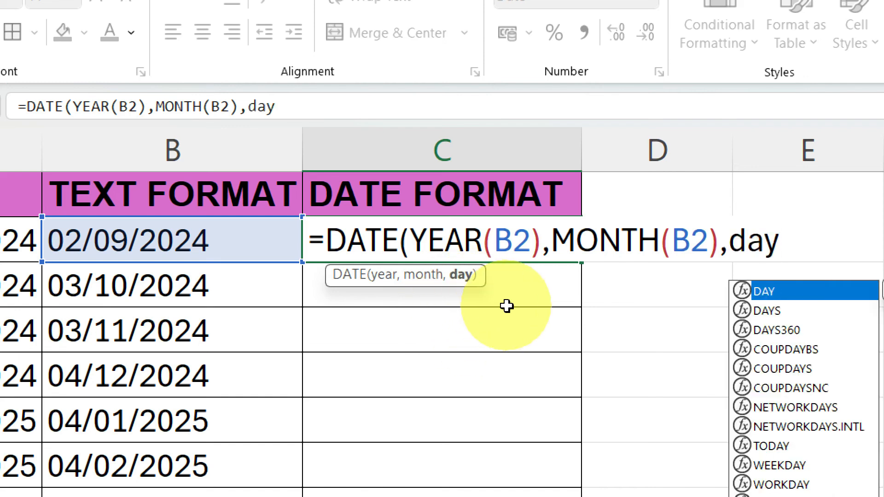
key(Tab)
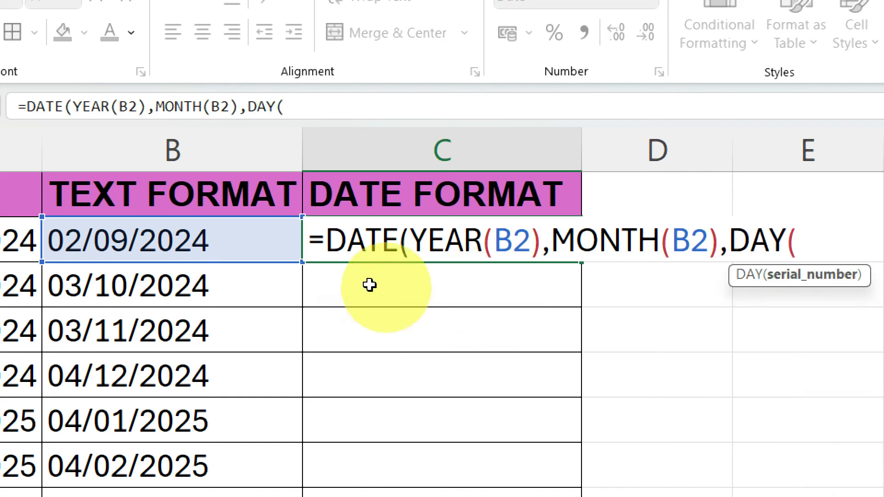
click(153, 238)
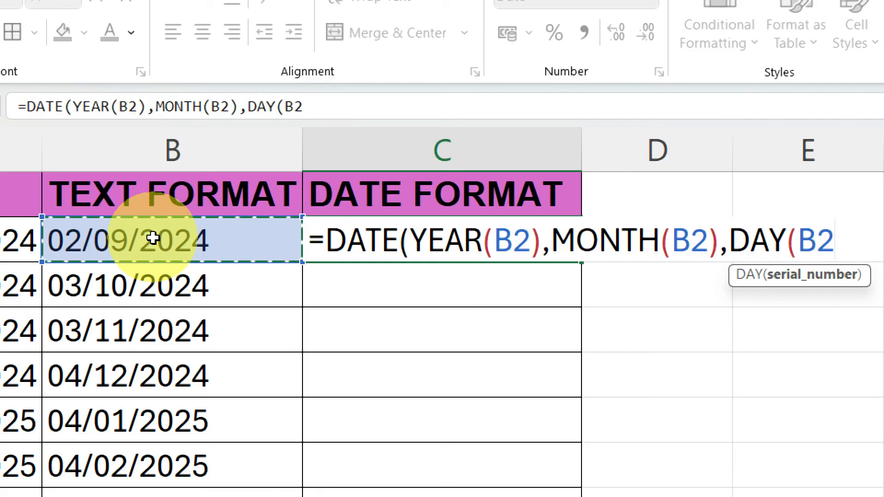
text())
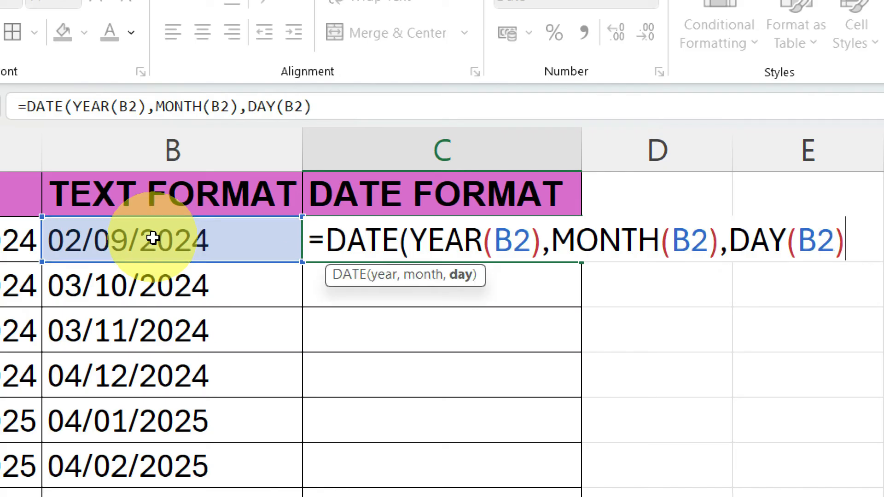
key(Return)
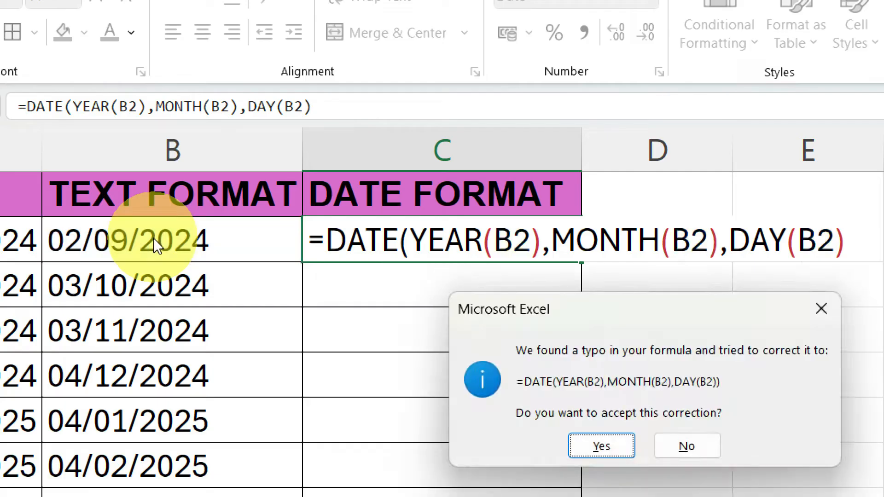
key(Return)
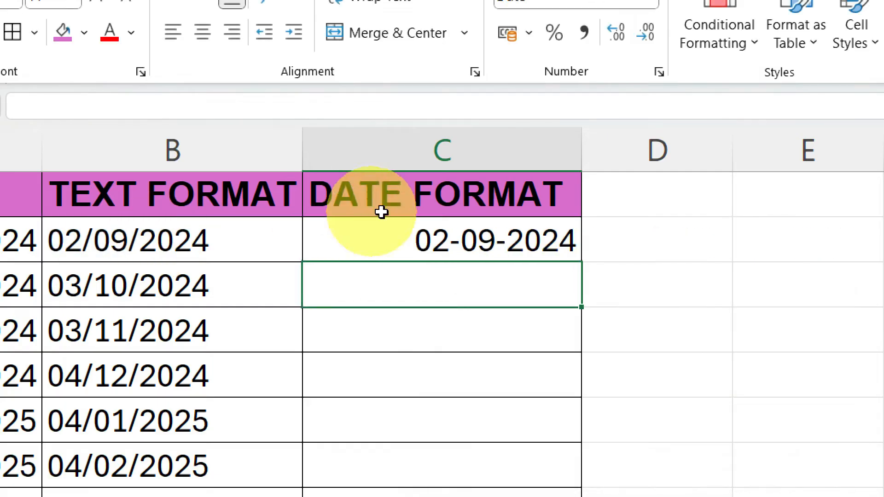
Fill the DATE formula from C2 down the DATE FORMAT column through C11
click(460, 244)
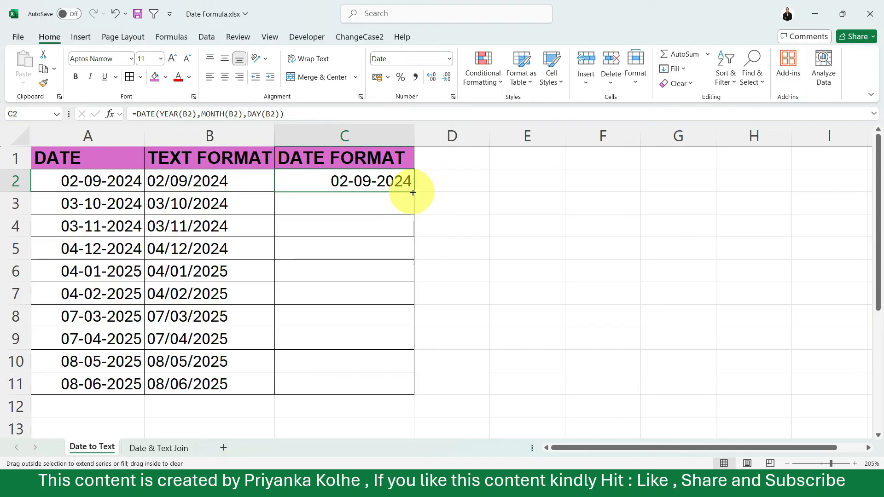
double_click(413, 193)
click(374, 291)
drag(355, 178, 367, 384)
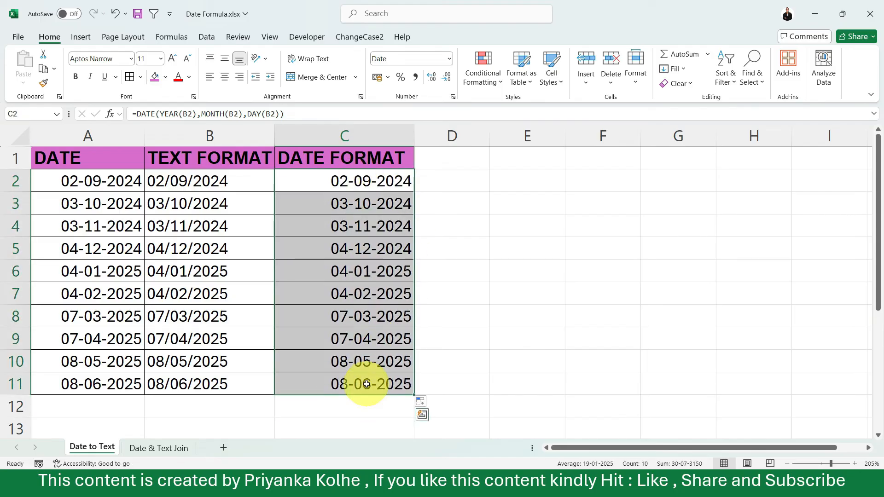
click(355, 313)
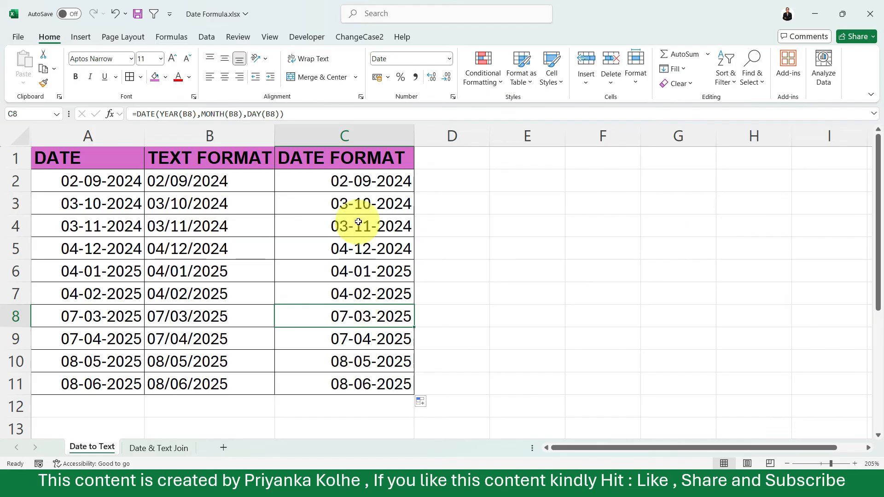
drag(366, 186, 366, 318)
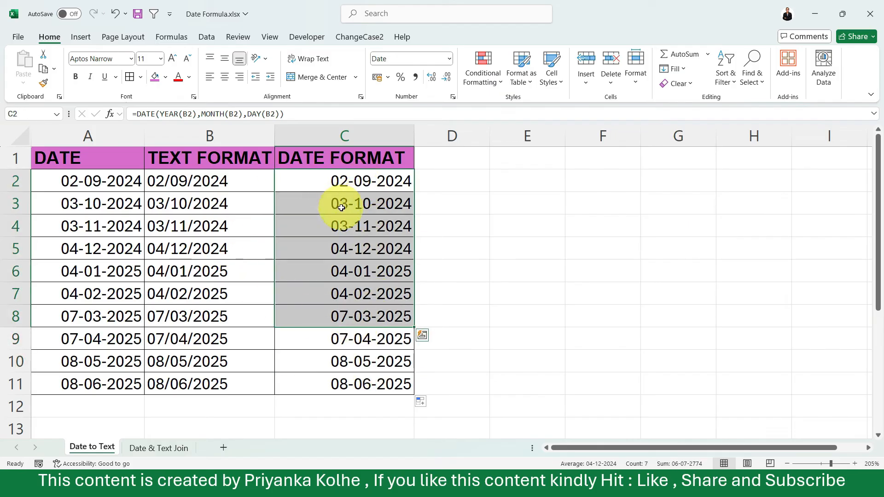
click(366, 181)
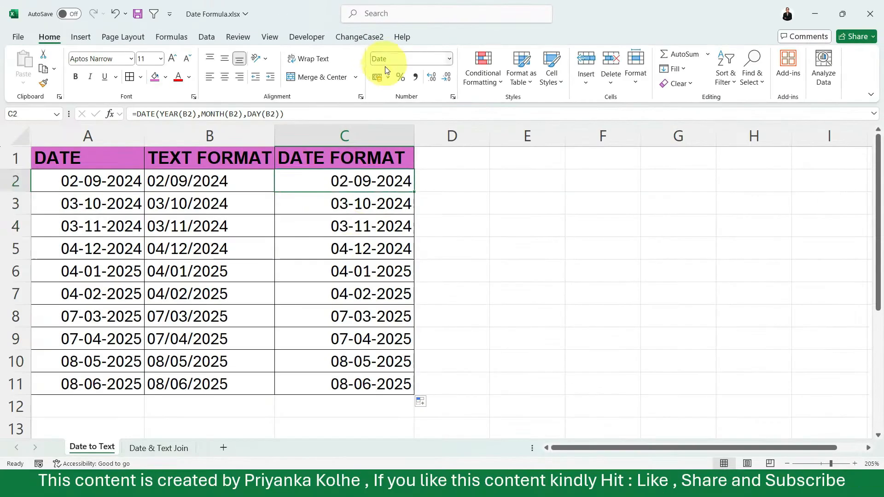
click(316, 366)
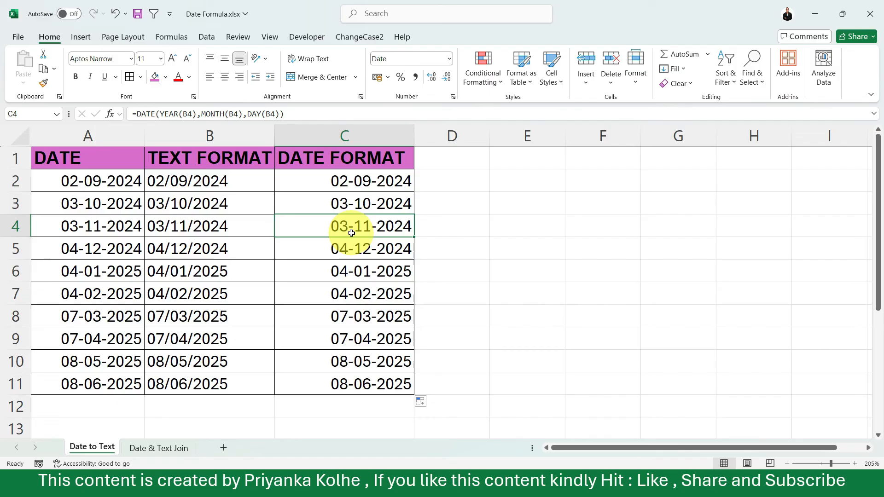